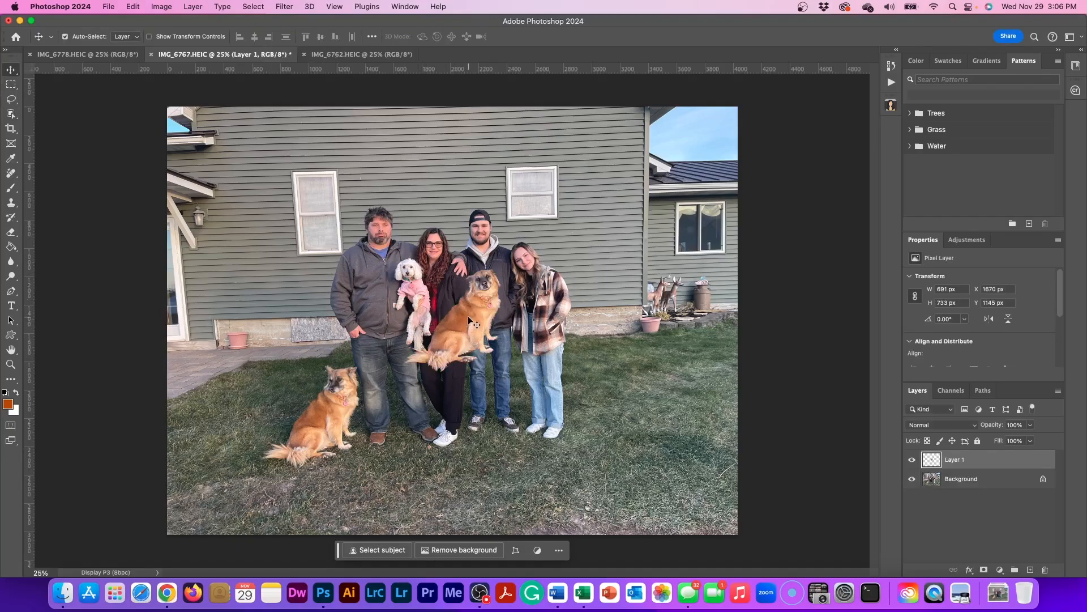
Position the pasted dog over the original dog beside the man and lower its layer opacity to 74%
{"action": "left_click_drag", "start_coordinate": [466, 317], "coordinate": [321, 415]}
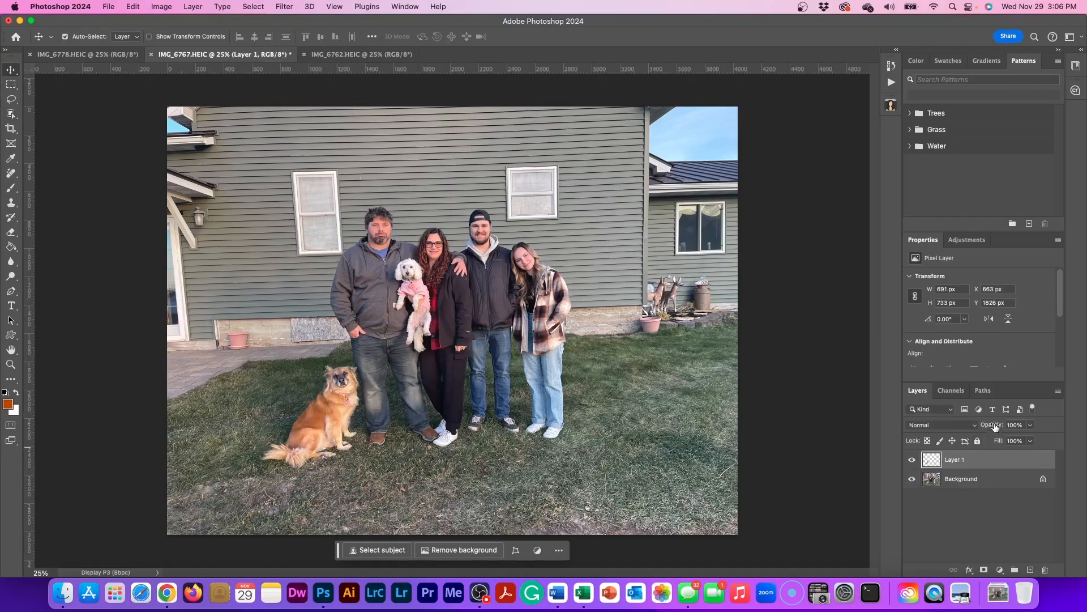
{"action": "left_click_drag", "start_coordinate": [994, 426], "coordinate": [981, 431]}
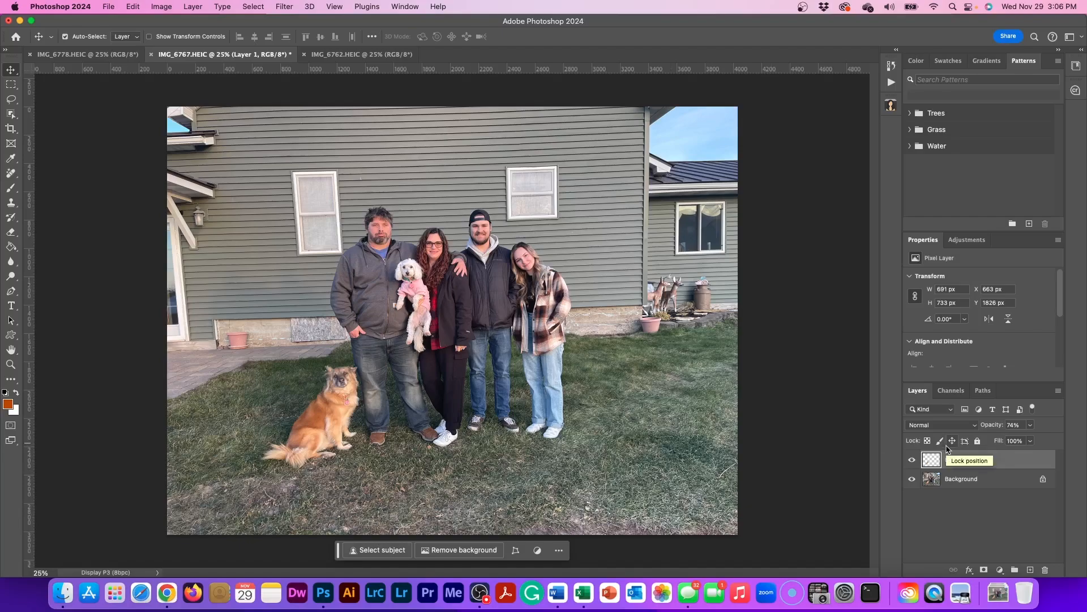
Unlock the Background layer and add a layer mask to it
{"action": "left_click", "coordinate": [1000, 480]}
{"action": "left_click", "coordinate": [1044, 480]}
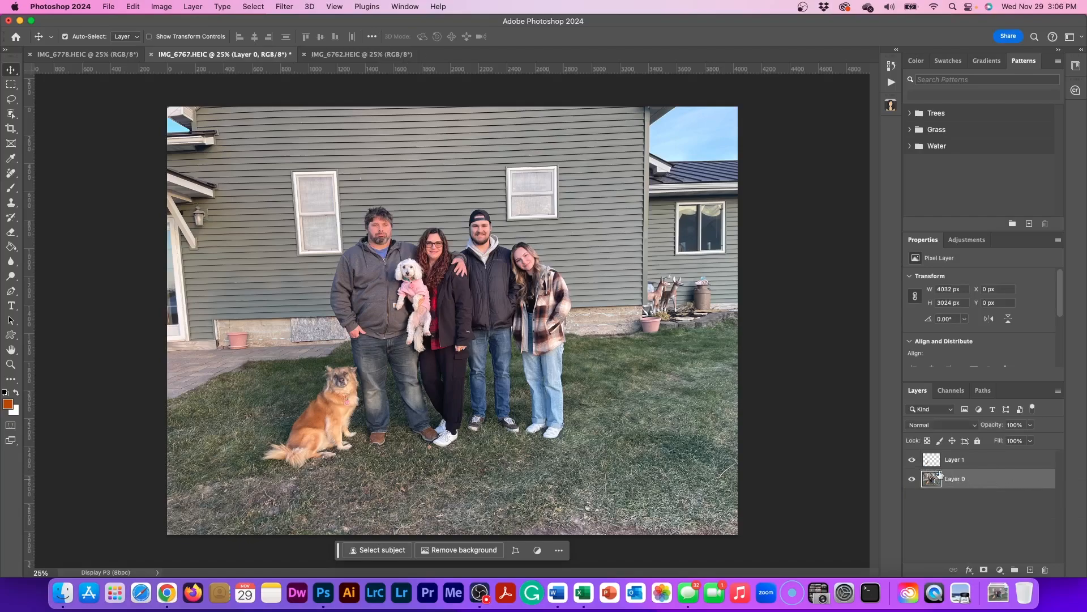
{"action": "left_click", "coordinate": [984, 571]}
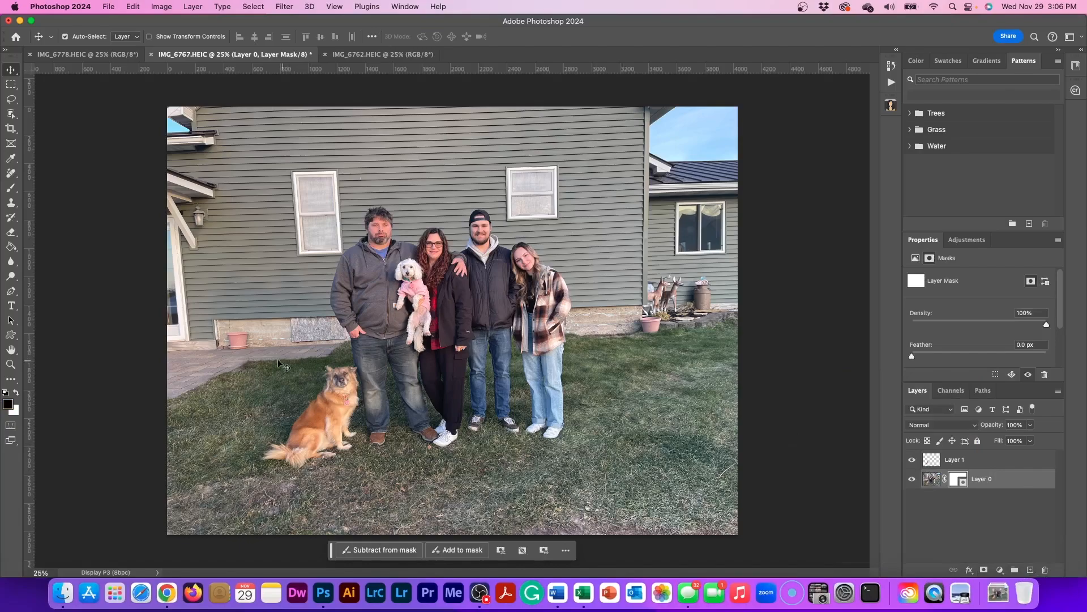
Clone nearby grass over the original dog's leftover edges beside the head, on a new layer below the pasted dog
{"action": "scroll", "coordinate": [318, 406], "scroll_direction": "up", "scroll_amount": 5}
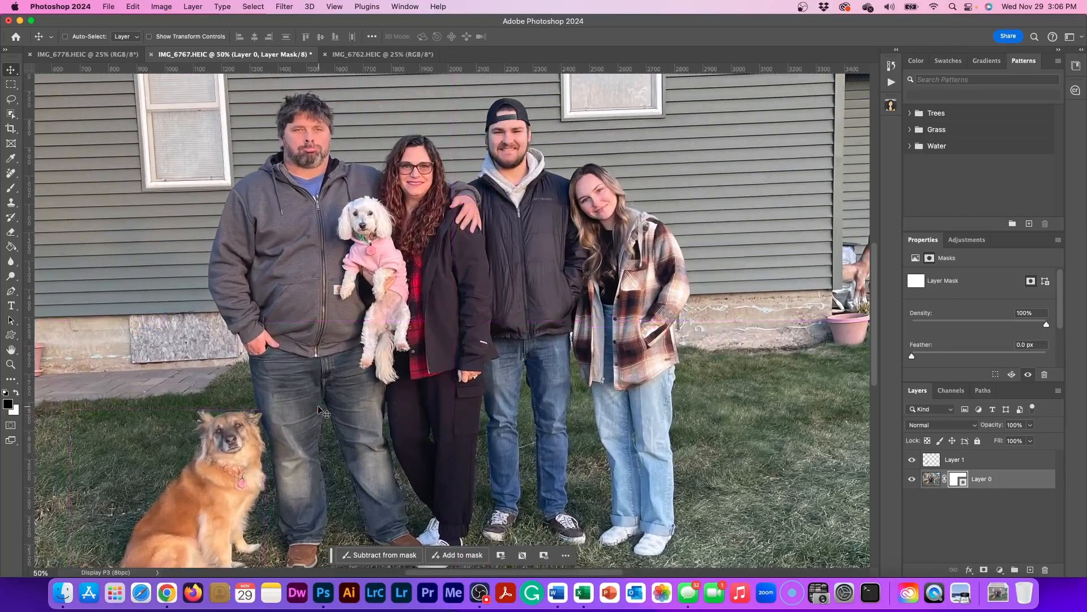
{"action": "scroll", "coordinate": [236, 432], "scroll_direction": "down", "scroll_amount": 3}
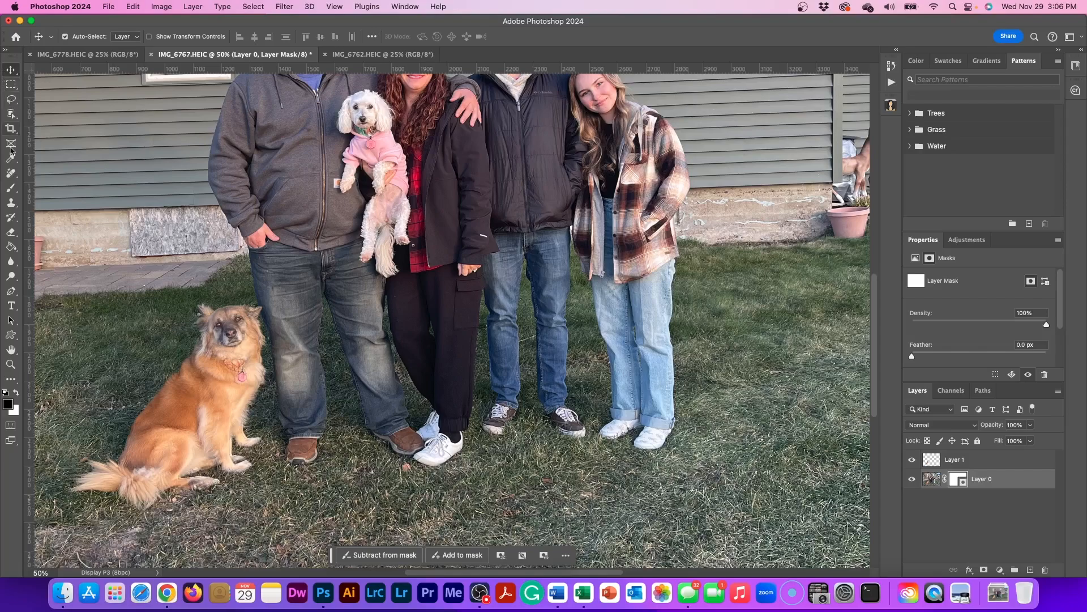
{"action": "key", "text": "b"}
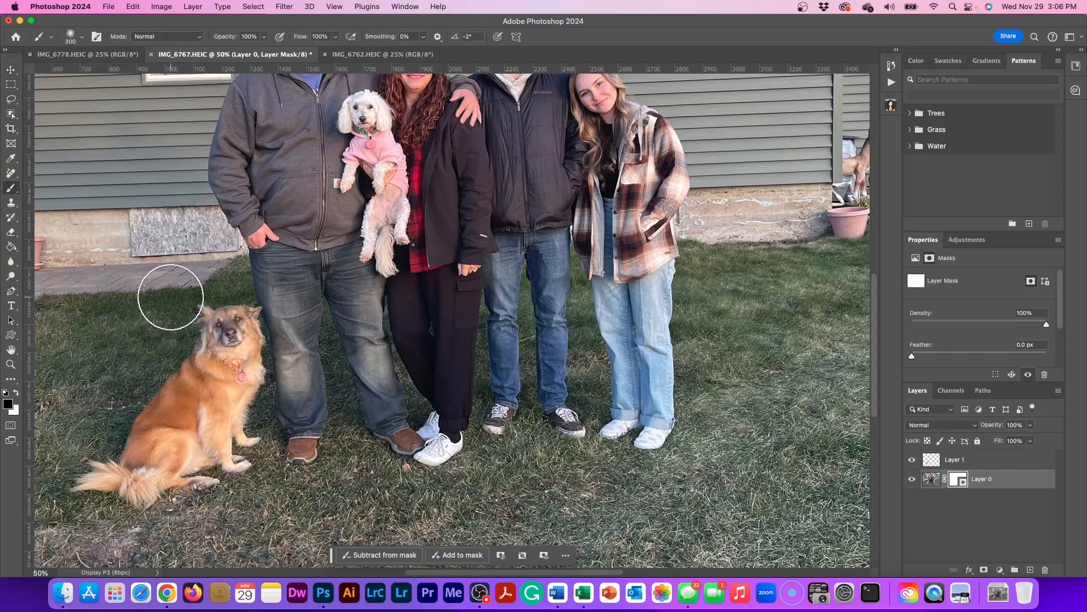
{"action": "left_click_drag", "start_coordinate": [202, 305], "coordinate": [204, 308]}
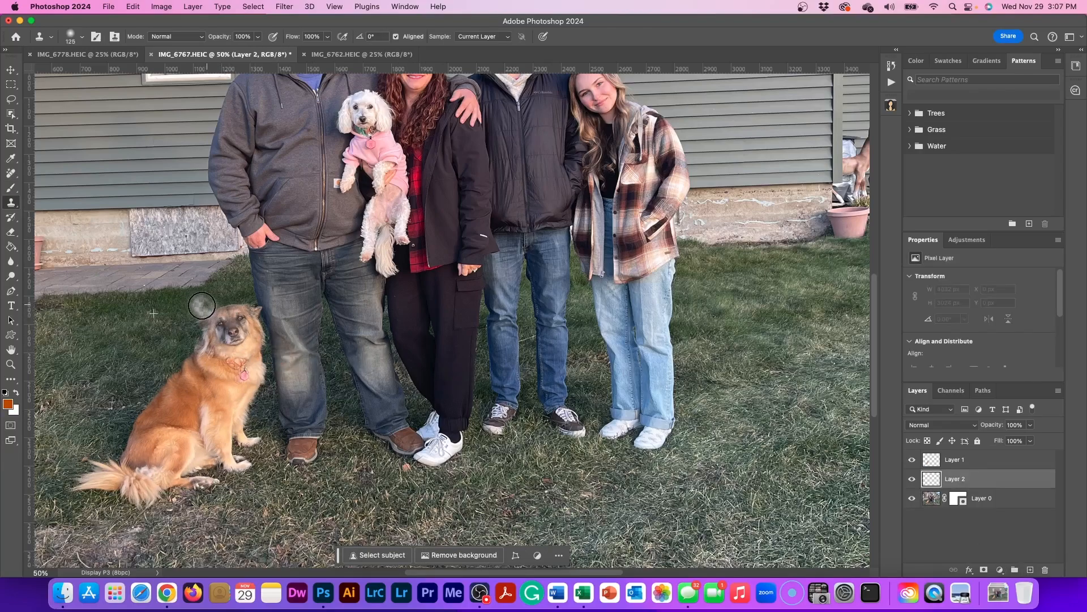
{"action": "left_click_drag", "start_coordinate": [195, 315], "coordinate": [191, 331]}
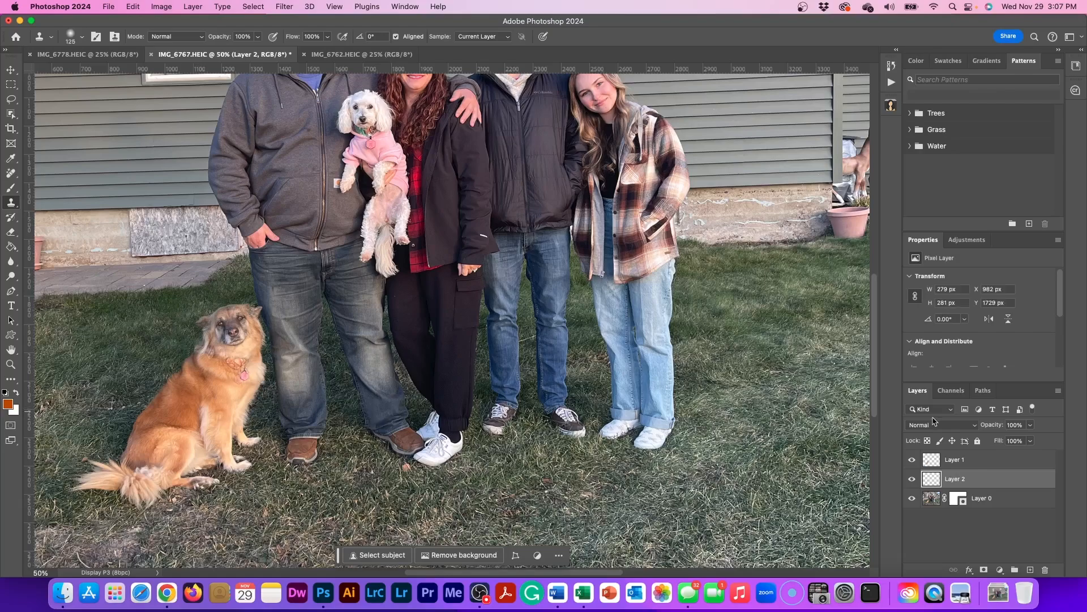
Set the opacity of the pasted dog's layer, Layer 1, to 100%
{"action": "left_click", "coordinate": [975, 462]}
{"action": "left_click_drag", "start_coordinate": [986, 424], "coordinate": [1016, 424]}
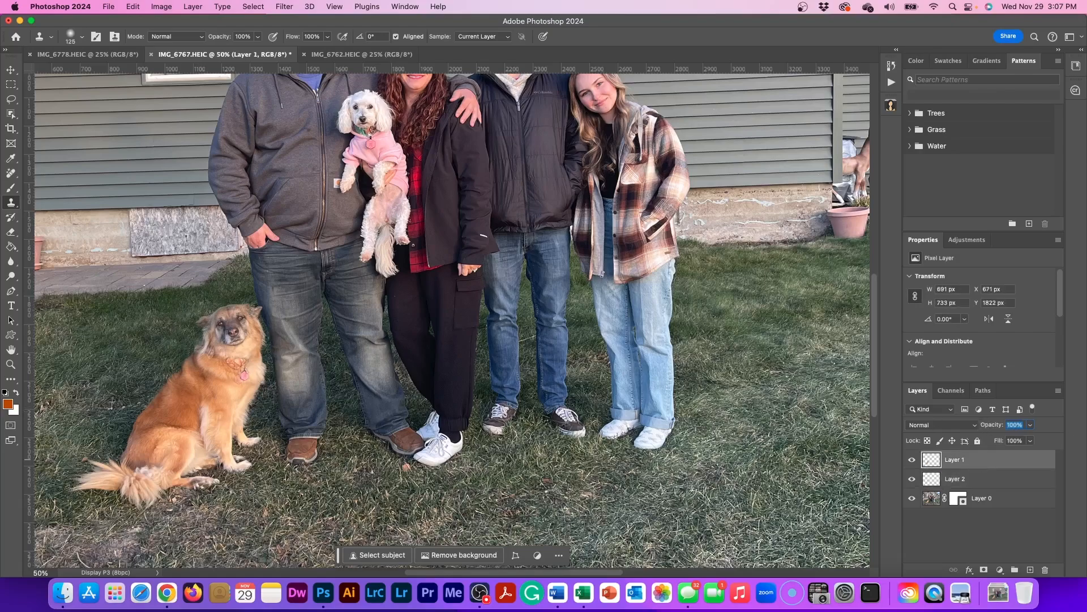
Select the smiling man's head in IMG_6778.HEIC with the Object Selection tool
{"action": "scroll", "coordinate": [396, 340], "scroll_direction": "up", "scroll_amount": 5}
{"action": "scroll", "coordinate": [368, 353], "scroll_direction": "up", "scroll_amount": 5}
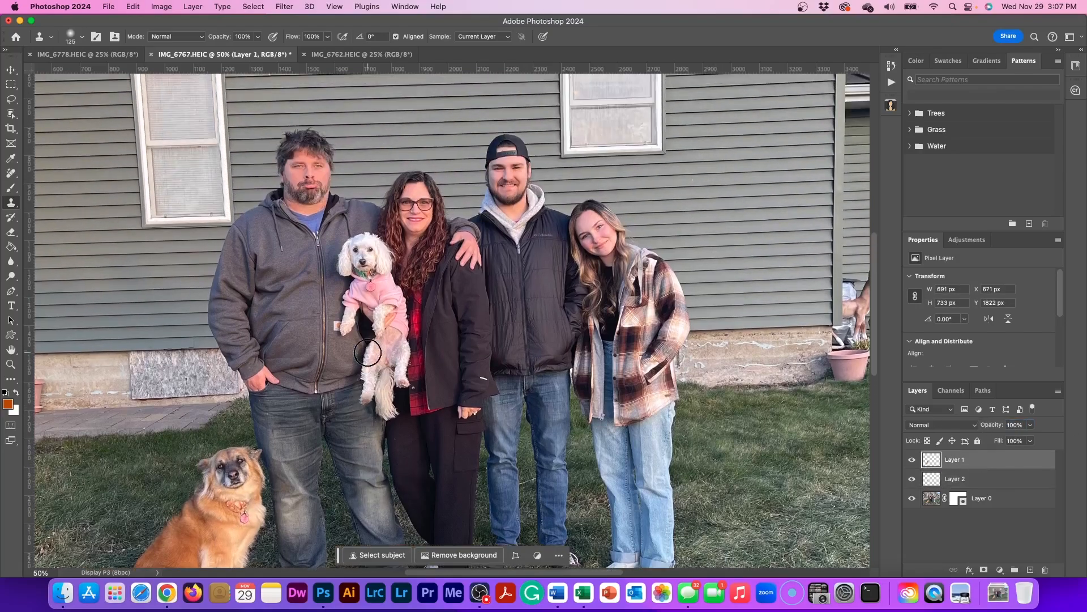
{"action": "left_click", "coordinate": [86, 54]}
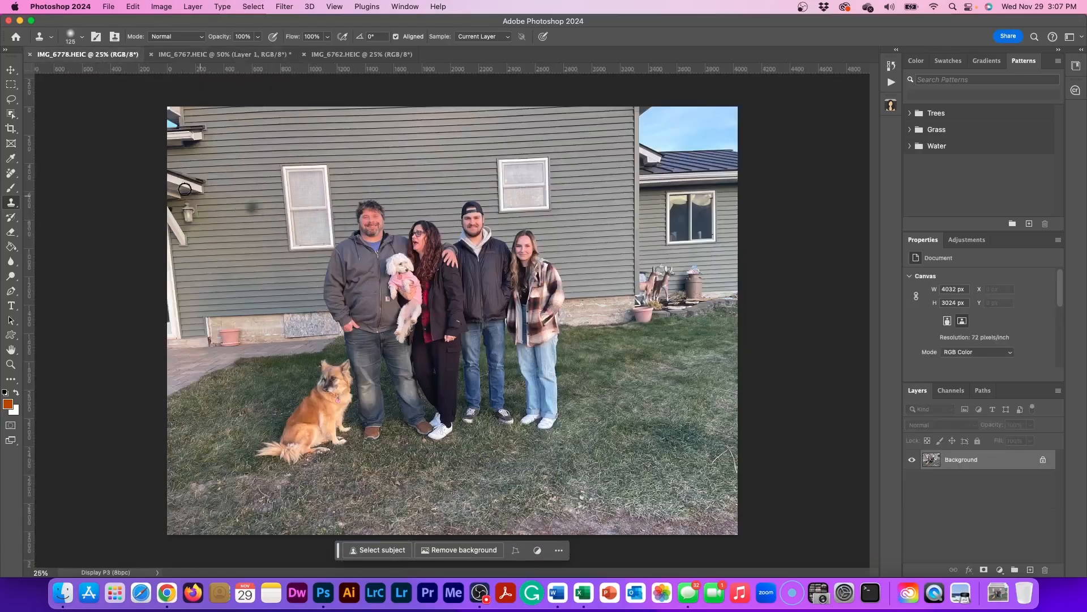
{"action": "left_click", "coordinate": [11, 113]}
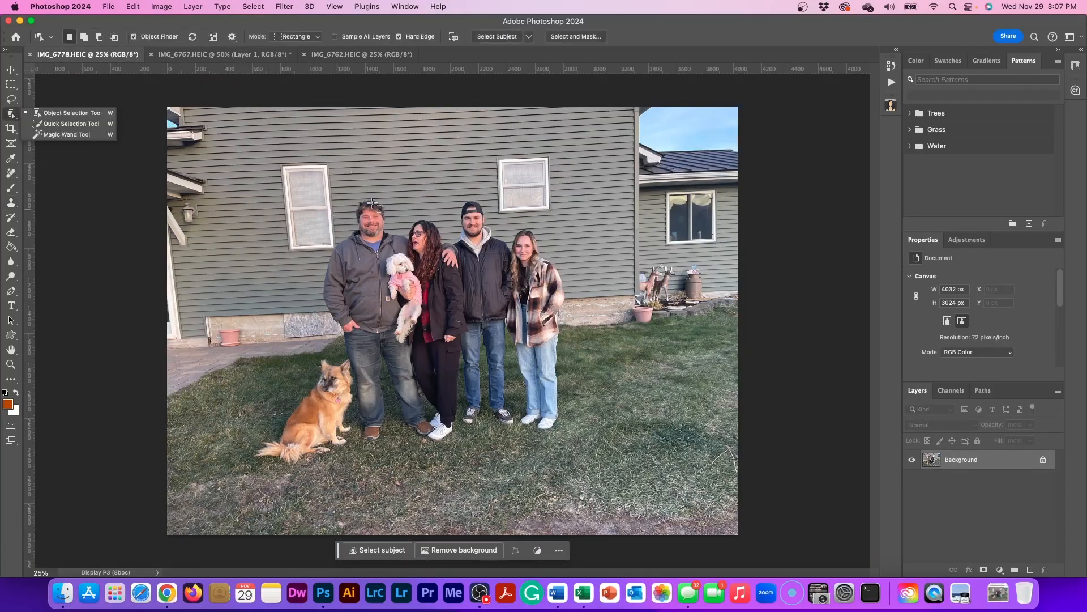
{"action": "left_click_drag", "start_coordinate": [400, 198], "coordinate": [337, 256]}
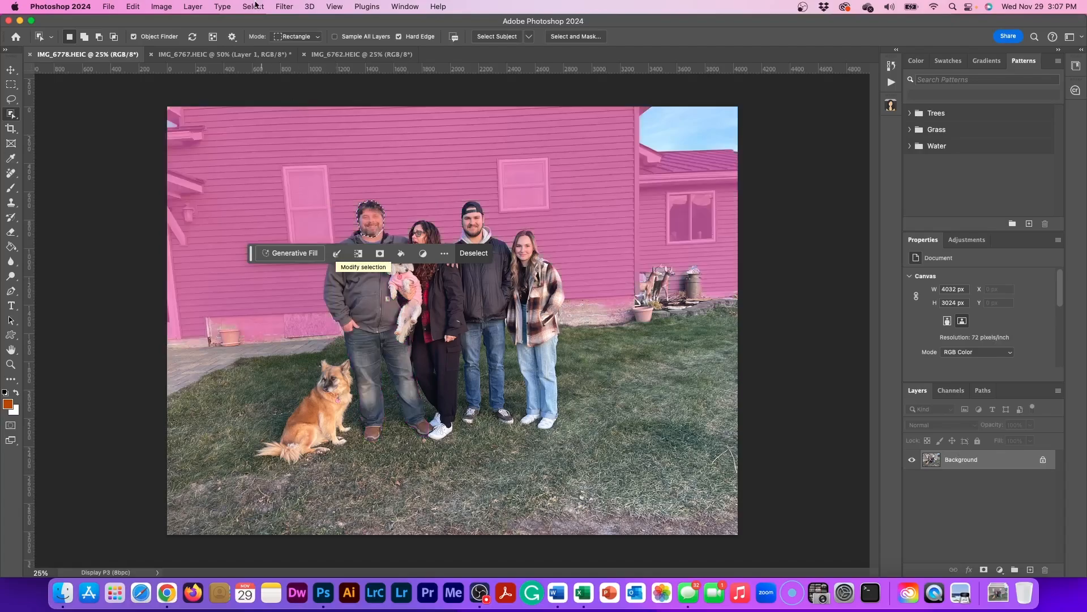
Paste the copied head into IMG_6767.HEIC and move it over the same man's head
{"action": "left_click", "coordinate": [251, 56]}
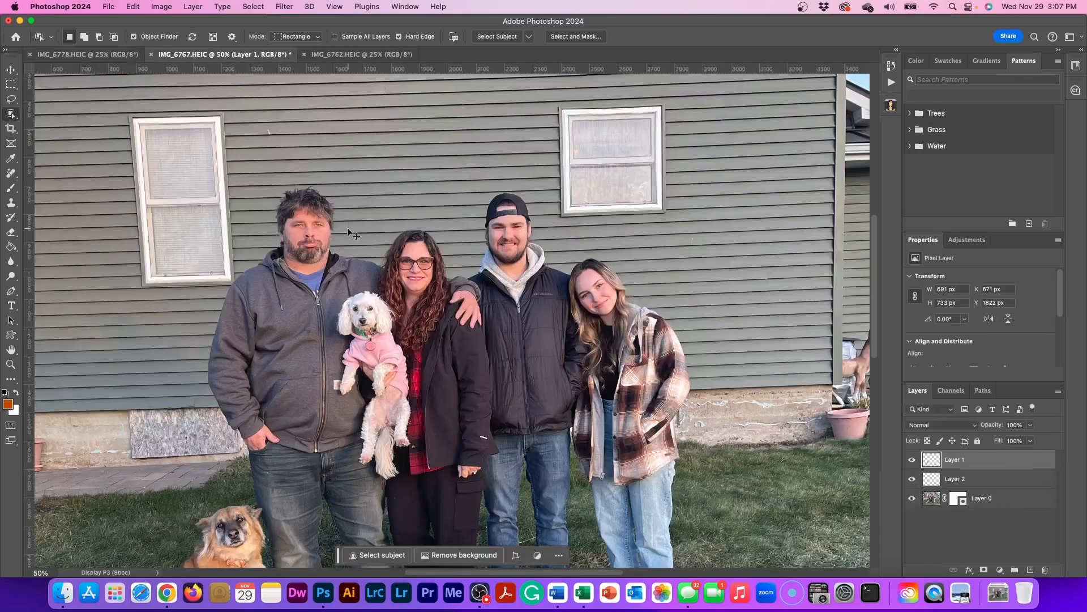
{"action": "key", "text": "super+v"}
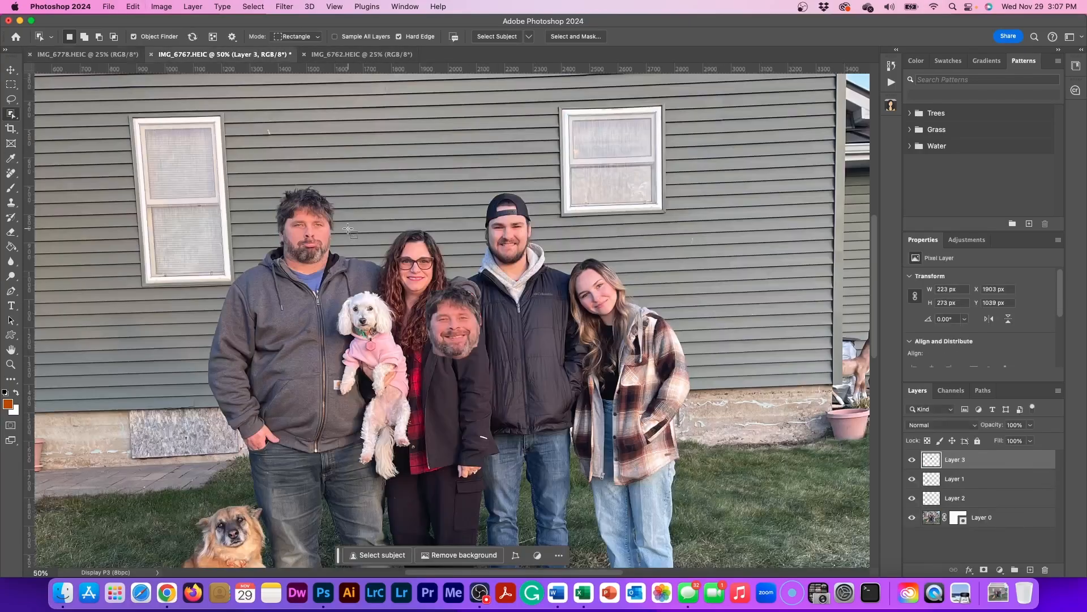
{"action": "left_click", "coordinate": [10, 69]}
{"action": "left_click_drag", "start_coordinate": [453, 327], "coordinate": [306, 235]}
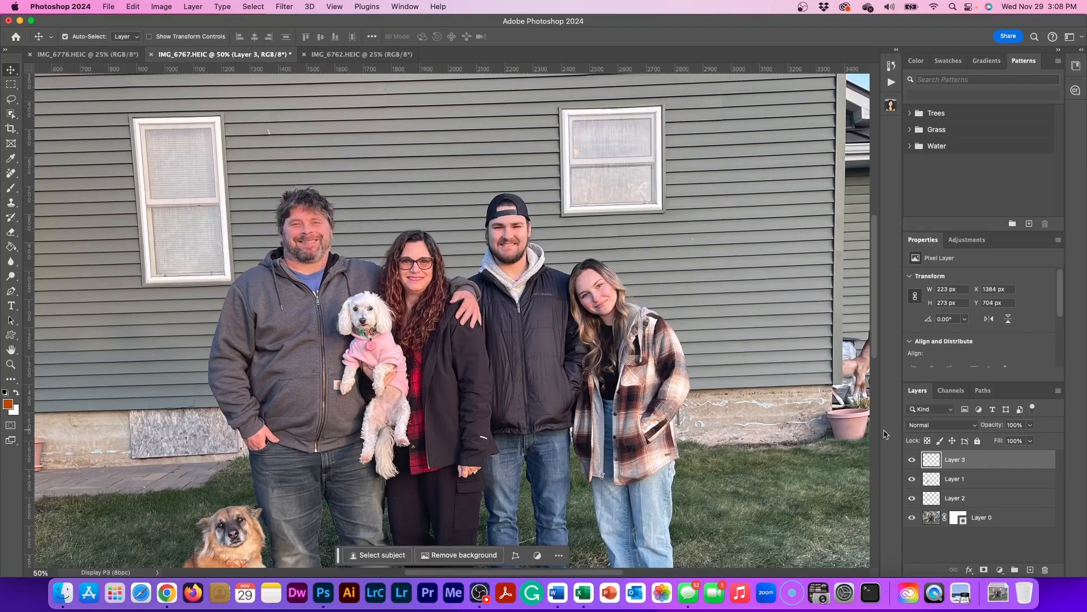
Lower the pasted head layer's opacity to 65% and shift the head to roughly match the face beneath
{"action": "left_click_drag", "start_coordinate": [992, 426], "coordinate": [972, 425]}
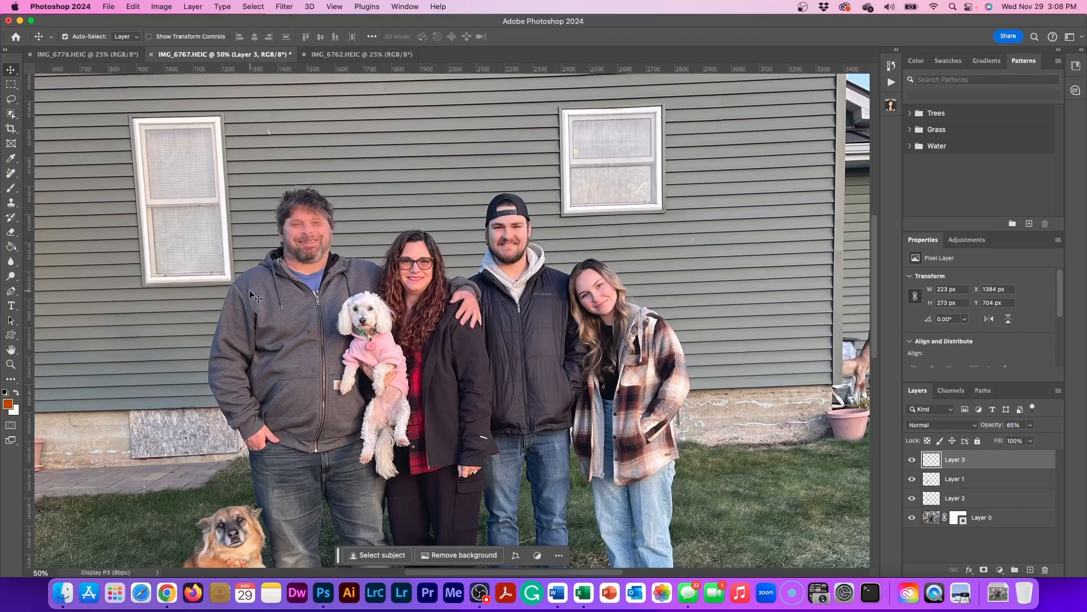
{"action": "key", "text": "super+equal"}
{"action": "key", "text": "super+equal"}
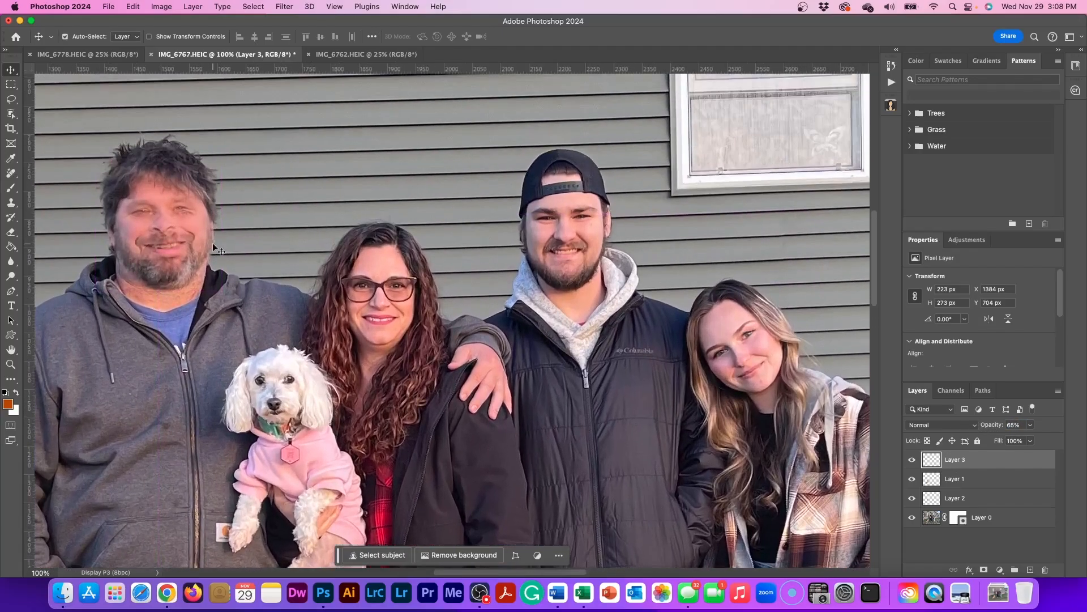
{"action": "mouse_move", "coordinate": [184, 241]}
{"action": "left_mouse_down"}
{"action": "mouse_move", "coordinate": [180, 231]}
{"action": "mouse_move", "coordinate": [188, 243]}
{"action": "left_mouse_up"}
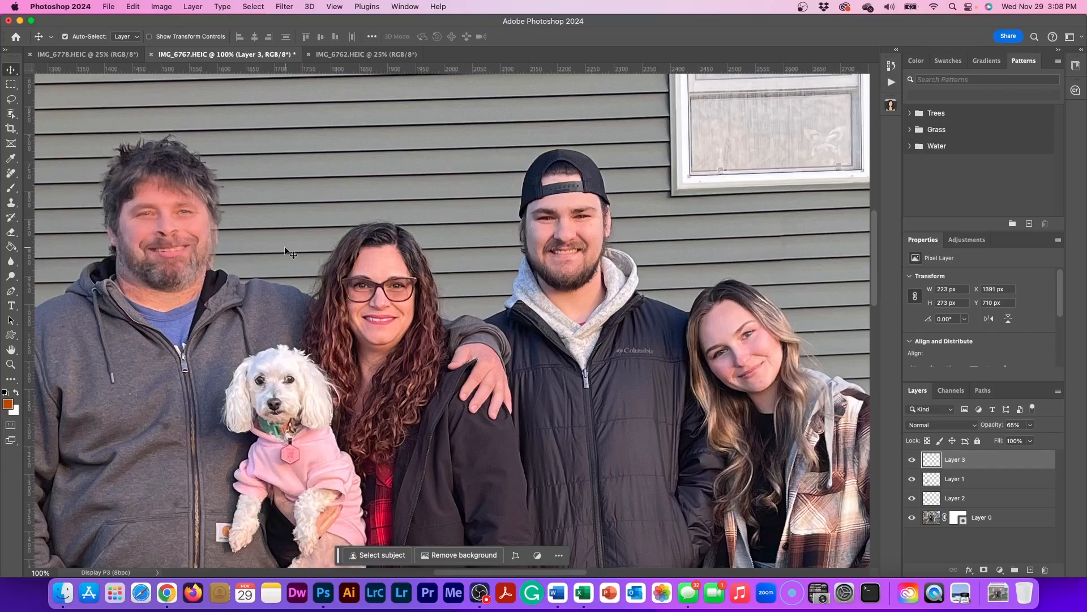
Nudge the pasted head into exact alignment with the face beneath and set its layer opacity to 100%
{"action": "key", "text": "Left"}
{"action": "key", "text": "Left"}
{"action": "key", "text": "Left"}
{"action": "key", "text": "Left"}
{"action": "key", "text": "Left"}
{"action": "key", "text": "Left"}
{"action": "key", "text": "Left"}
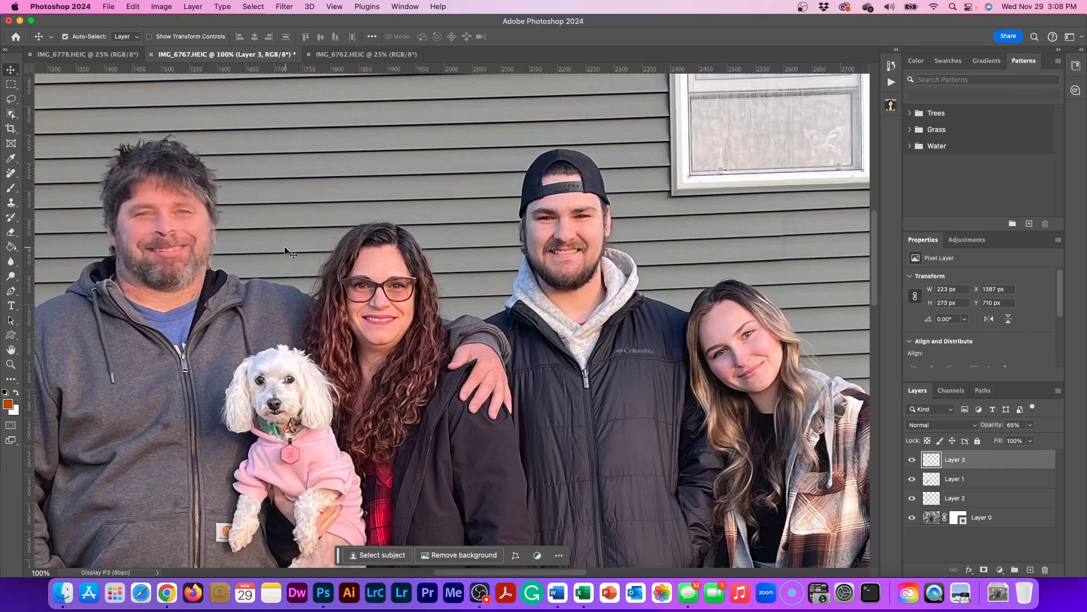
{"action": "key", "text": "Left"}
{"action": "key", "text": "Left"}
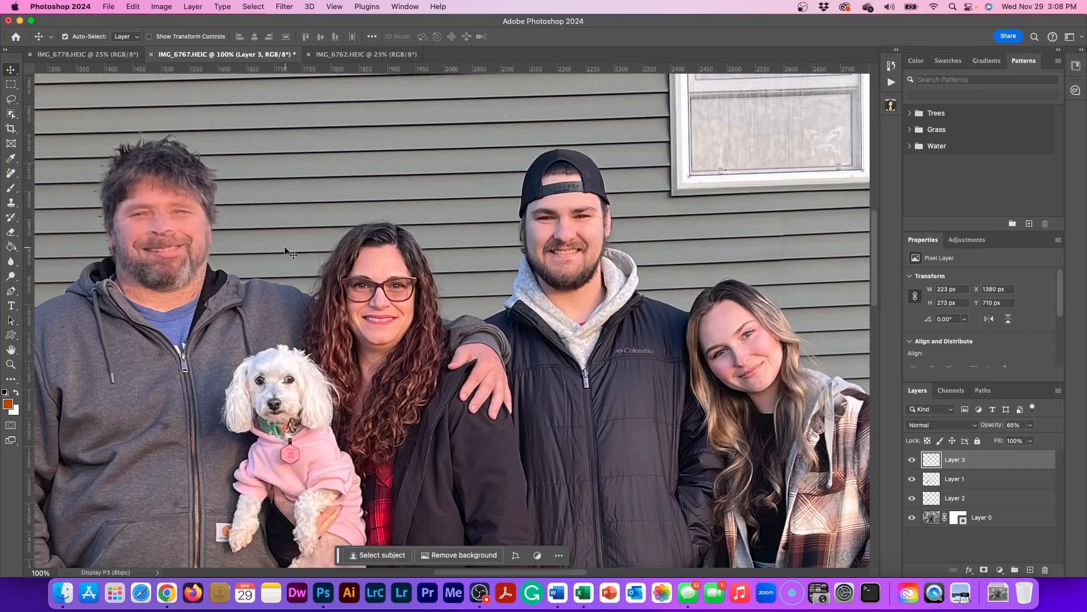
{"action": "key", "text": "Left"}
{"action": "key", "text": "Up"}
{"action": "key", "text": "Down"}
{"action": "key", "text": "Down"}
{"action": "left_click_drag", "start_coordinate": [991, 427], "coordinate": [1014, 427]}
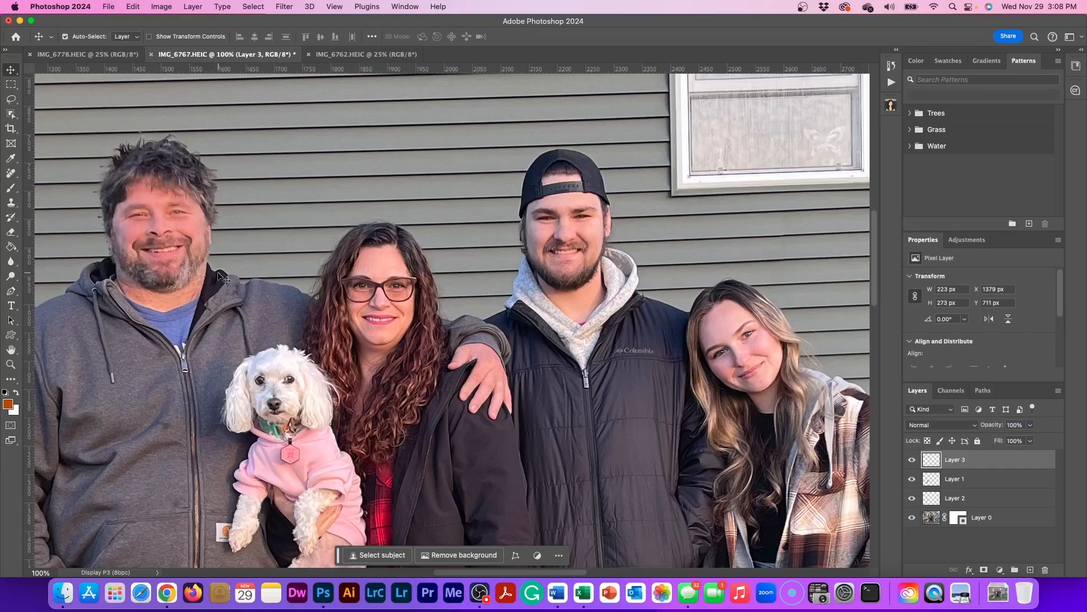
Rotate all four layers together slightly clockwise to straighten the house siding
{"action": "key", "text": "super+minus"}
{"action": "key", "text": "super+minus"}
{"action": "key", "text": "super+minus"}
{"action": "key", "text": "super+minus"}
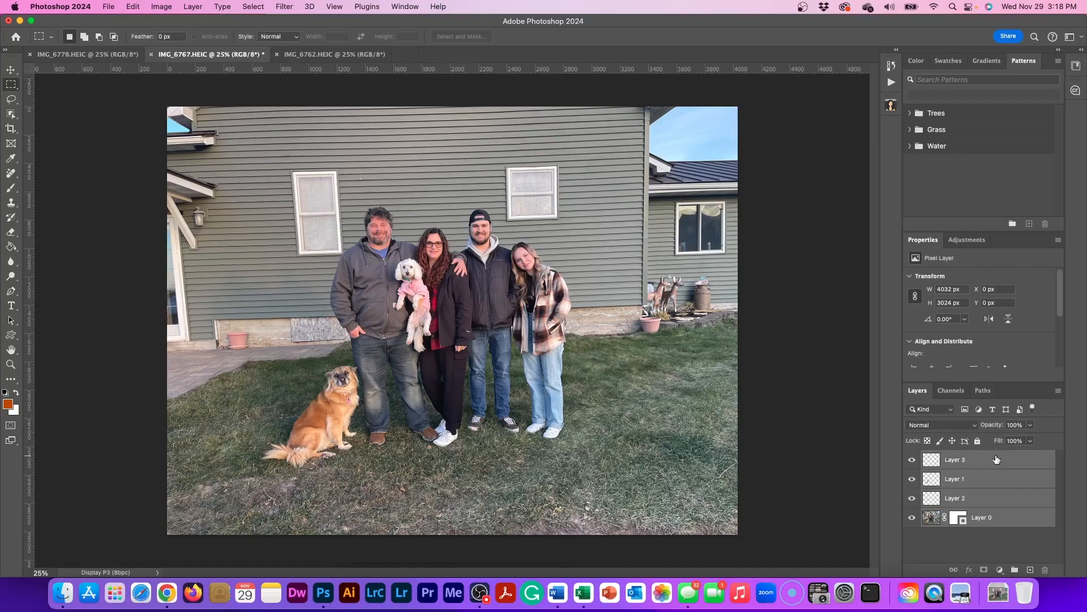
{"action": "key", "text": "super+t"}
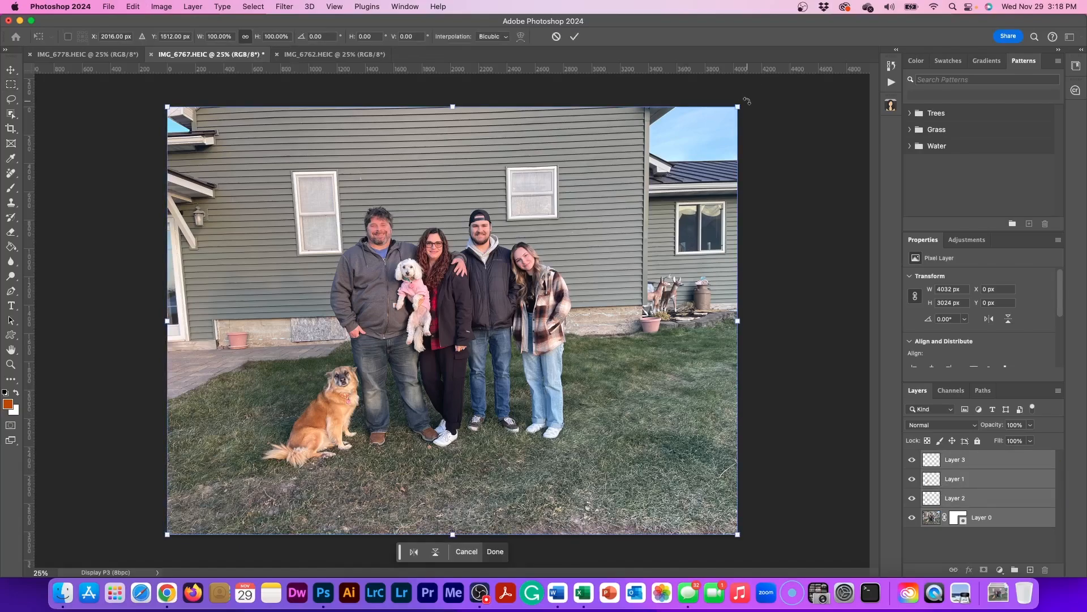
{"action": "left_click_drag", "start_coordinate": [747, 101], "coordinate": [757, 108]}
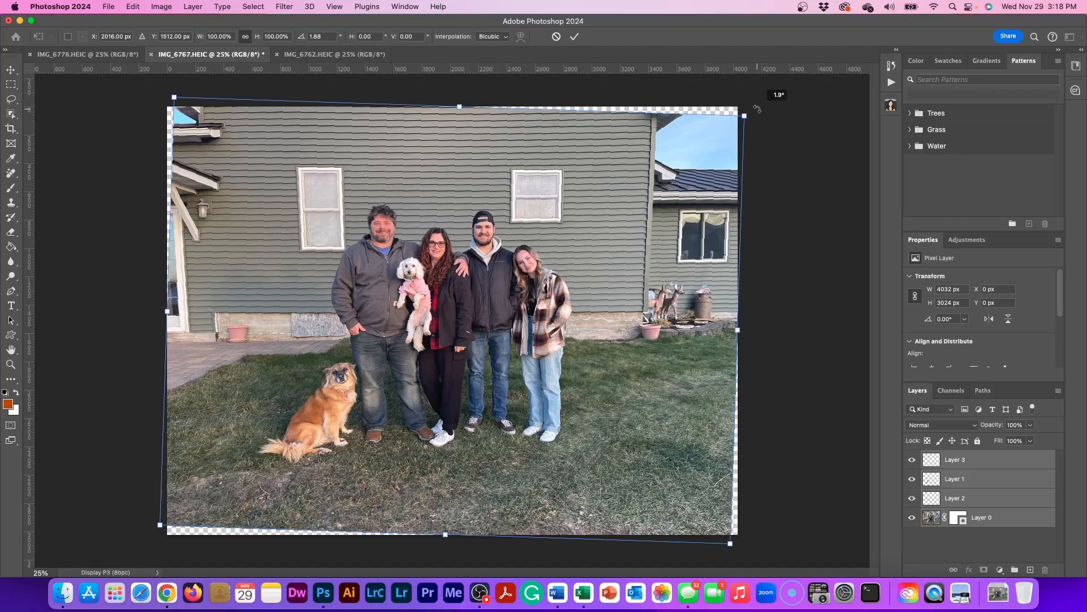
{"action": "left_click_drag", "start_coordinate": [757, 109], "coordinate": [757, 105]}
{"action": "key", "text": "Return"}
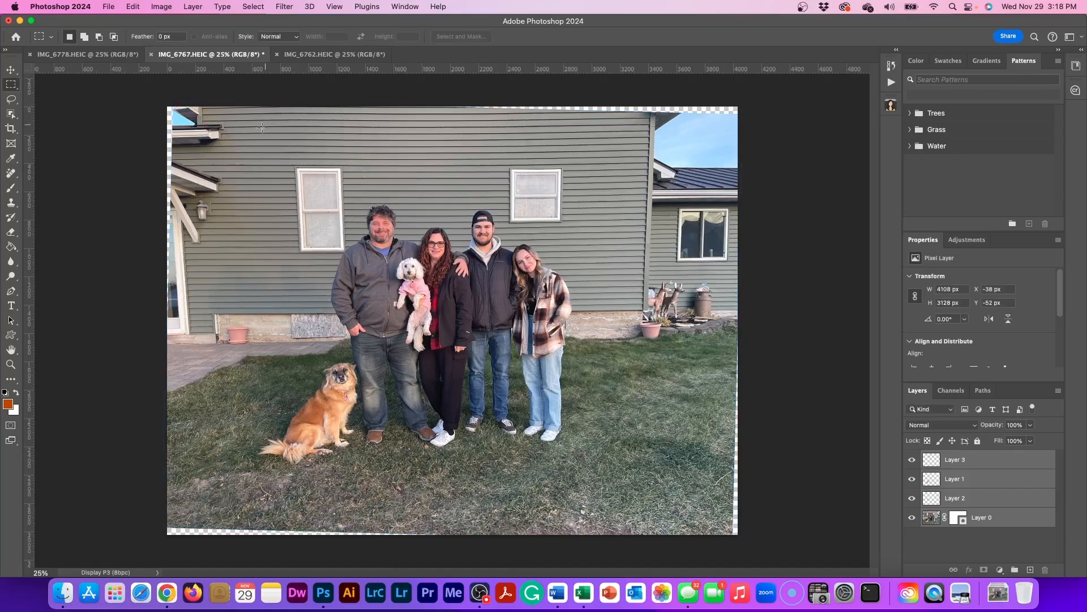
Crop the photo tighter around the family, to about 3021 × 2266 px, excluding the transparent edges
{"action": "left_click", "coordinate": [12, 130]}
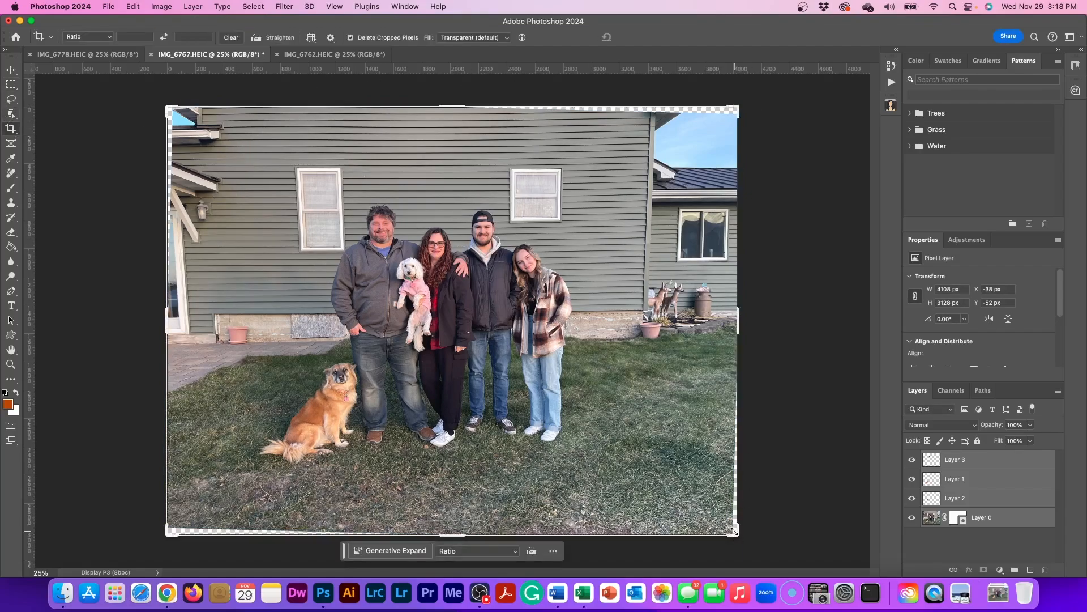
{"action": "left_click_drag", "start_coordinate": [733, 531], "coordinate": [703, 508]}
{"action": "left_click_drag", "start_coordinate": [194, 140], "coordinate": [241, 153]}
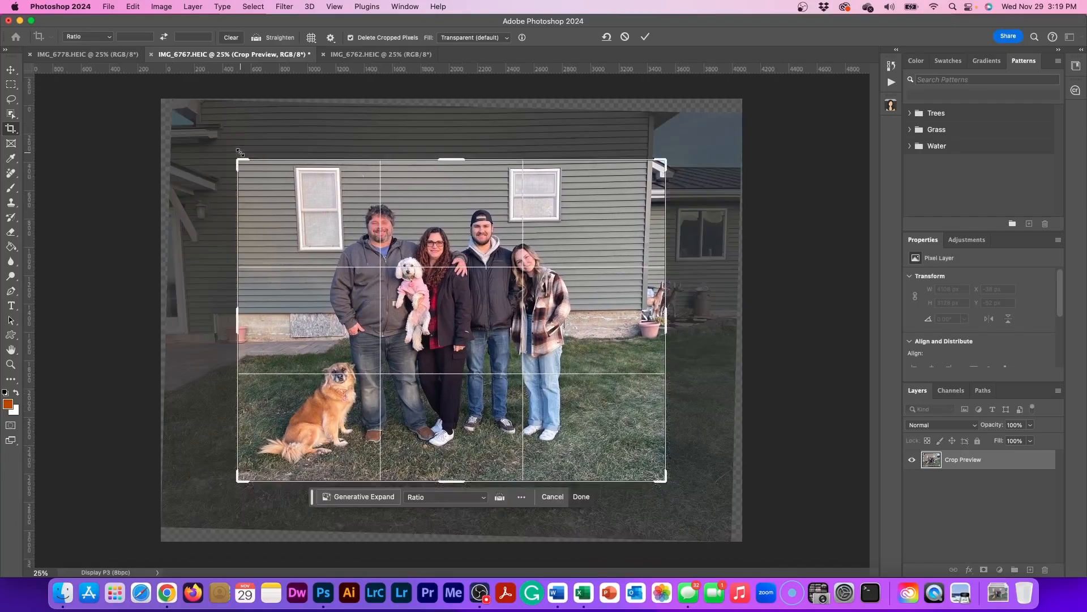
{"action": "double_click", "coordinate": [455, 226]}
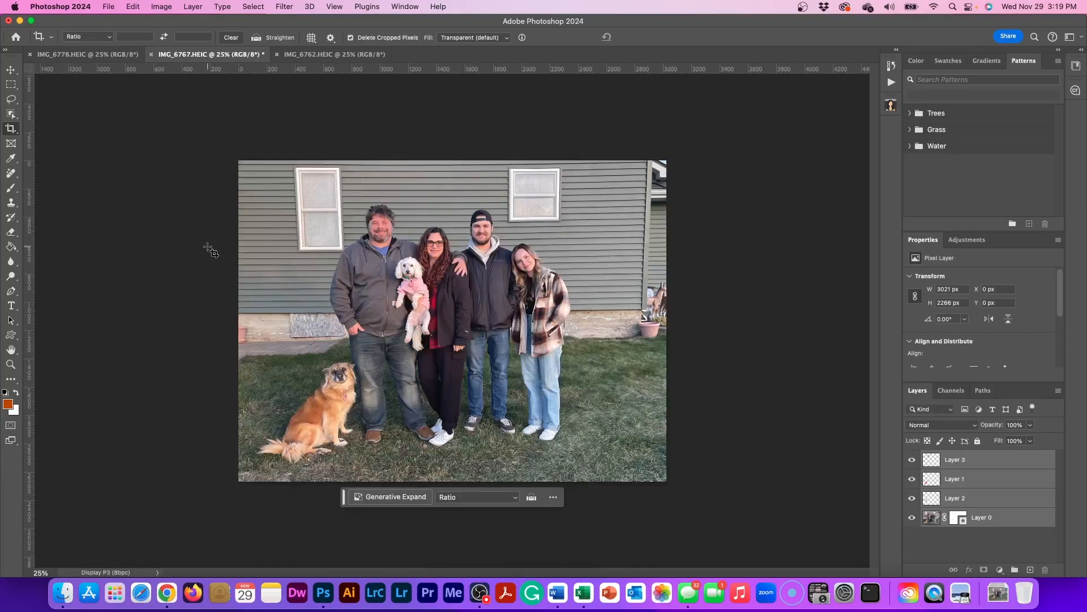
Erase the flowerpot and yard ornaments beside the house corner on Layer 0 with the Remove tool, brush size up to 80
{"action": "left_click", "coordinate": [10, 177]}
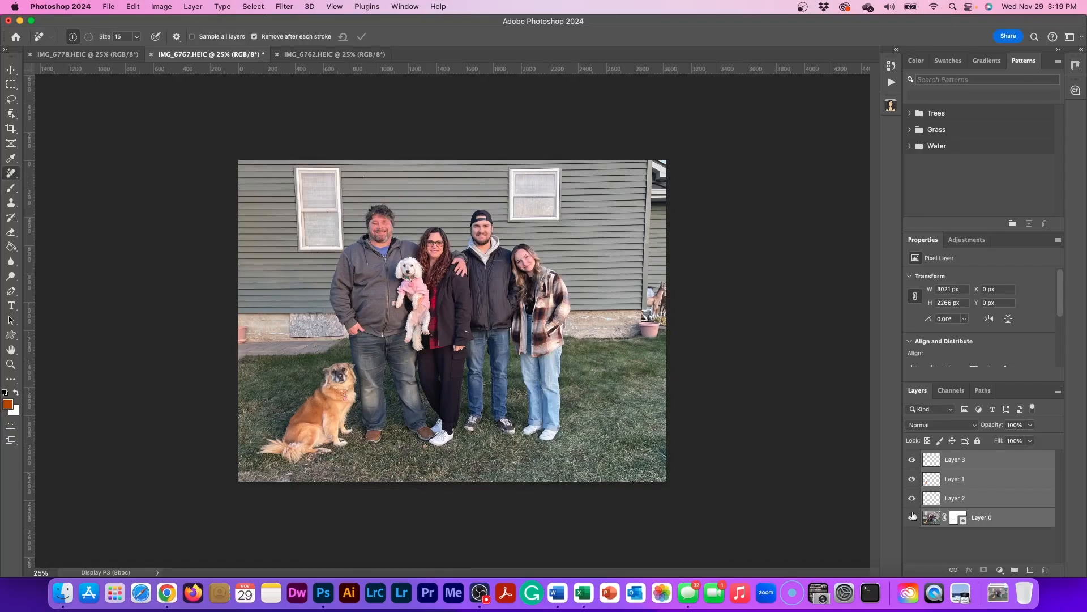
{"action": "left_click", "coordinate": [931, 521]}
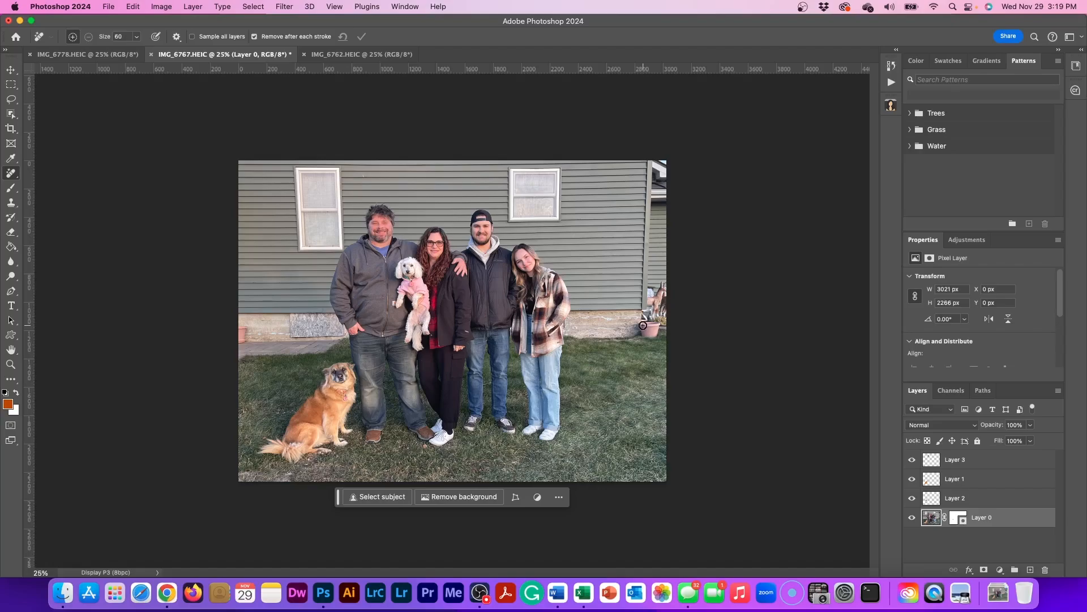
{"action": "mouse_move", "coordinate": [641, 324]}
{"action": "left_mouse_down"}
{"action": "mouse_move", "coordinate": [658, 329]}
{"action": "mouse_move", "coordinate": [640, 330]}
{"action": "left_mouse_up"}
{"action": "mouse_move", "coordinate": [660, 286]}
{"action": "left_mouse_down"}
{"action": "mouse_move", "coordinate": [648, 317]}
{"action": "mouse_move", "coordinate": [670, 317]}
{"action": "left_mouse_up"}
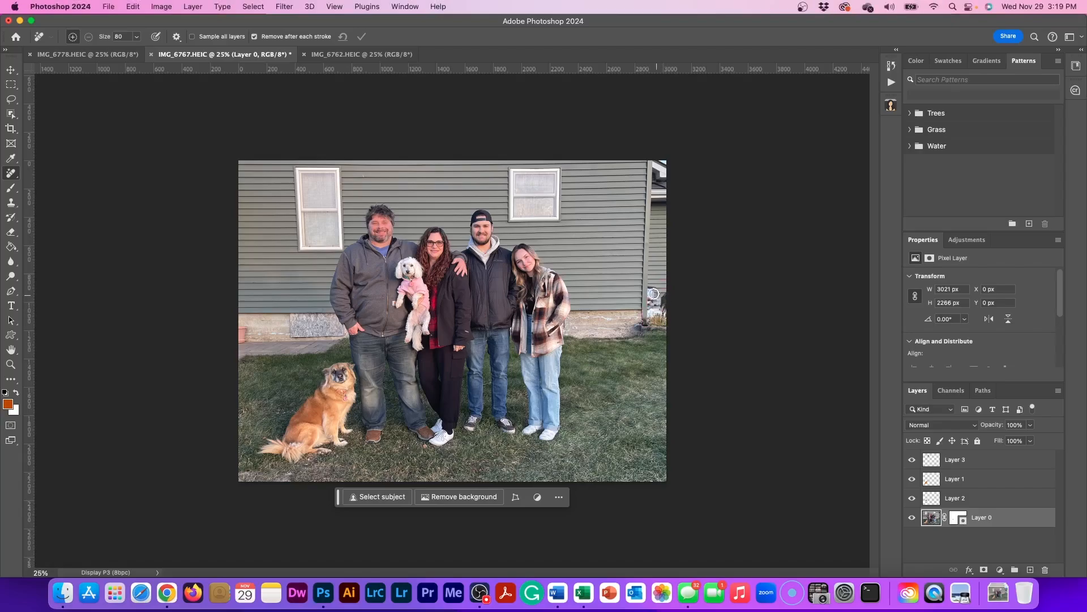
{"action": "left_click_drag", "start_coordinate": [651, 291], "coordinate": [655, 301]}
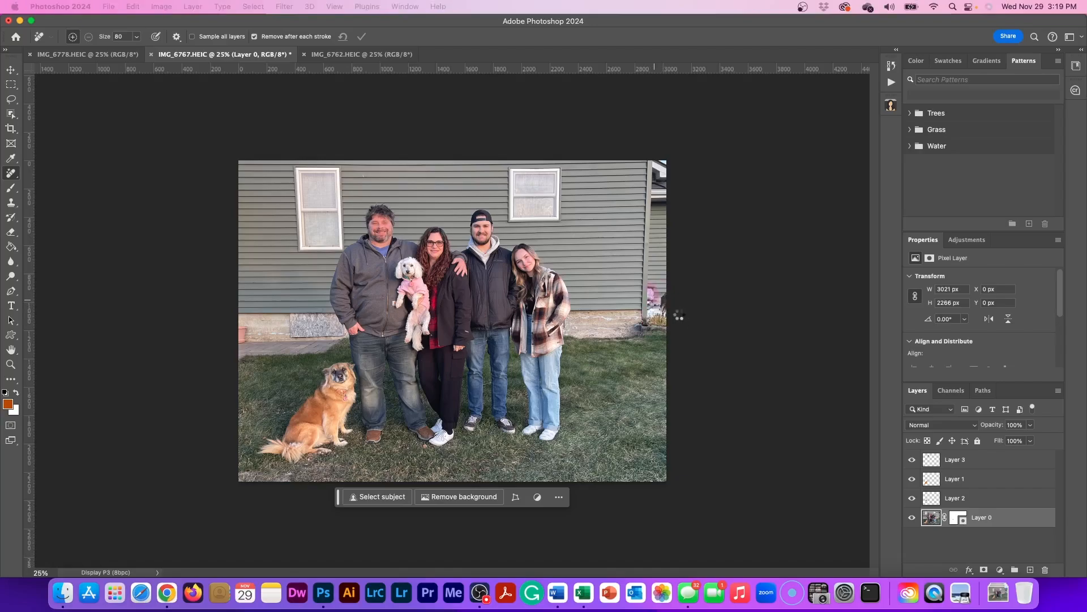
{"action": "left_click_drag", "start_coordinate": [664, 297], "coordinate": [667, 319]}
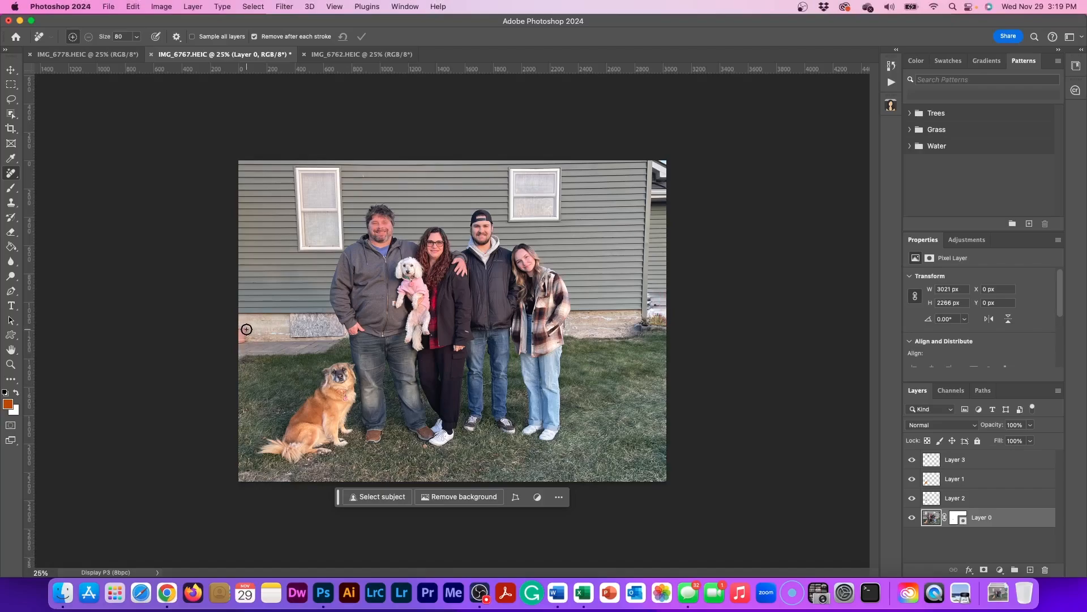
Remove the flowerpot at the photo's far left edge and the grey panel on the house foundation
{"action": "left_click_drag", "start_coordinate": [246, 329], "coordinate": [243, 340]}
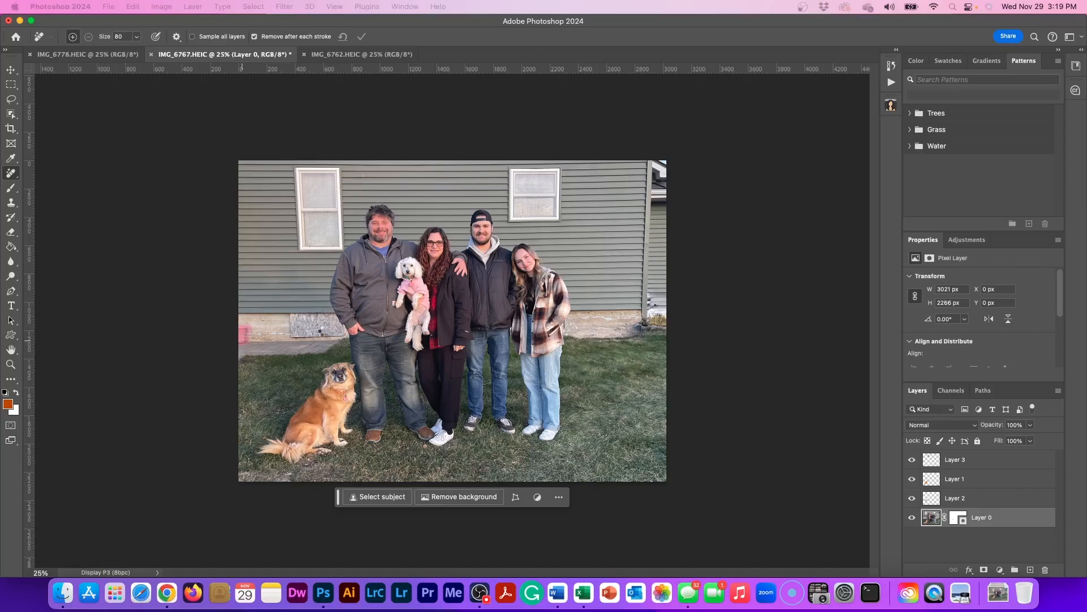
{"action": "mouse_move", "coordinate": [286, 318]}
{"action": "left_mouse_down"}
{"action": "mouse_move", "coordinate": [332, 319]}
{"action": "mouse_move", "coordinate": [340, 331]}
{"action": "mouse_move", "coordinate": [293, 333]}
{"action": "mouse_move", "coordinate": [330, 327]}
{"action": "left_mouse_up"}
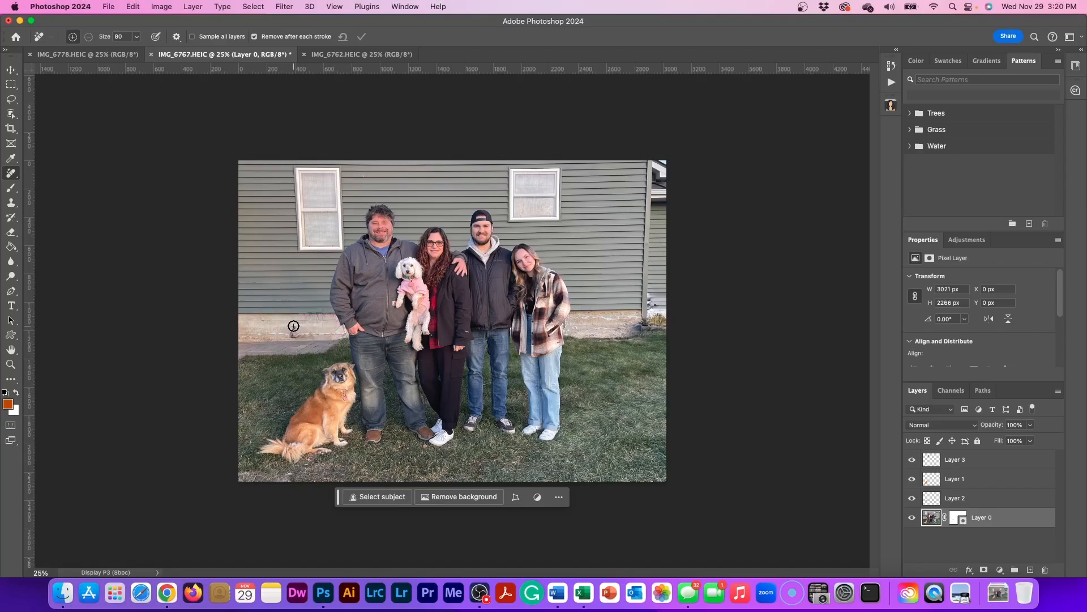
{"action": "left_click_drag", "start_coordinate": [293, 325], "coordinate": [338, 336]}
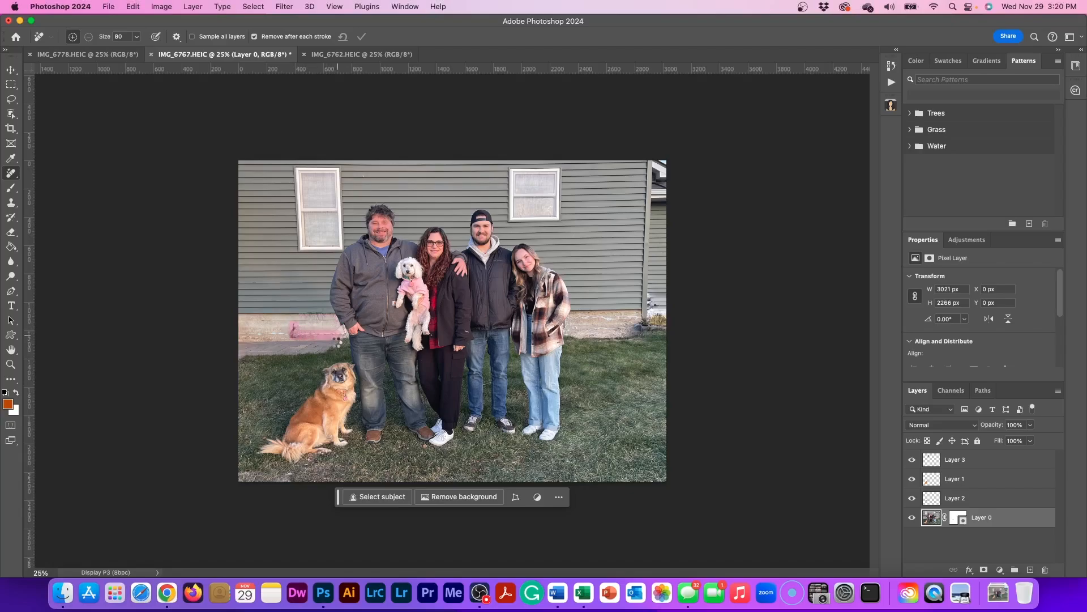